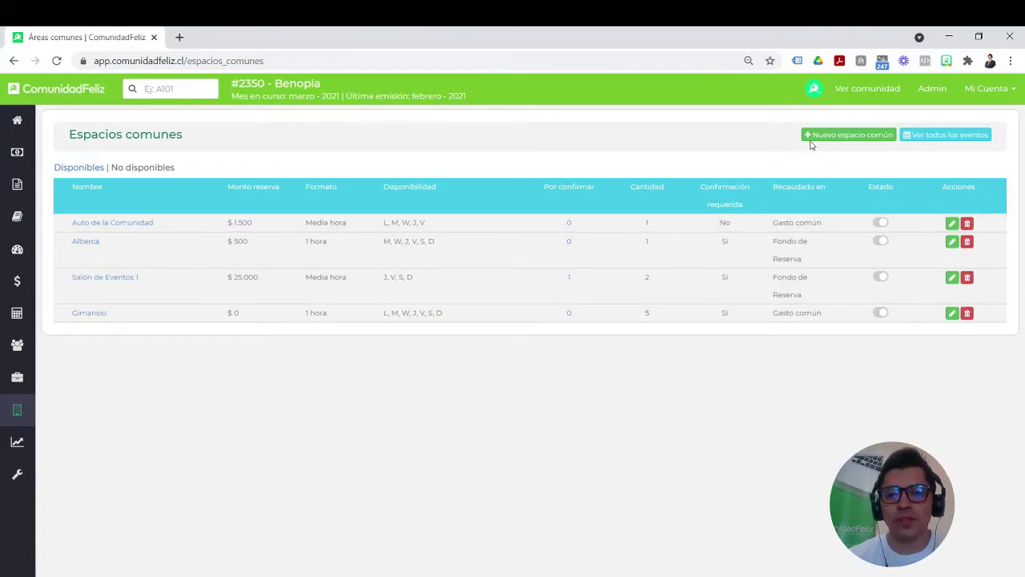
Step: Start a new common space and name it Auto de la Comunidad
{"action": "left_click", "coordinate": [816, 141]}
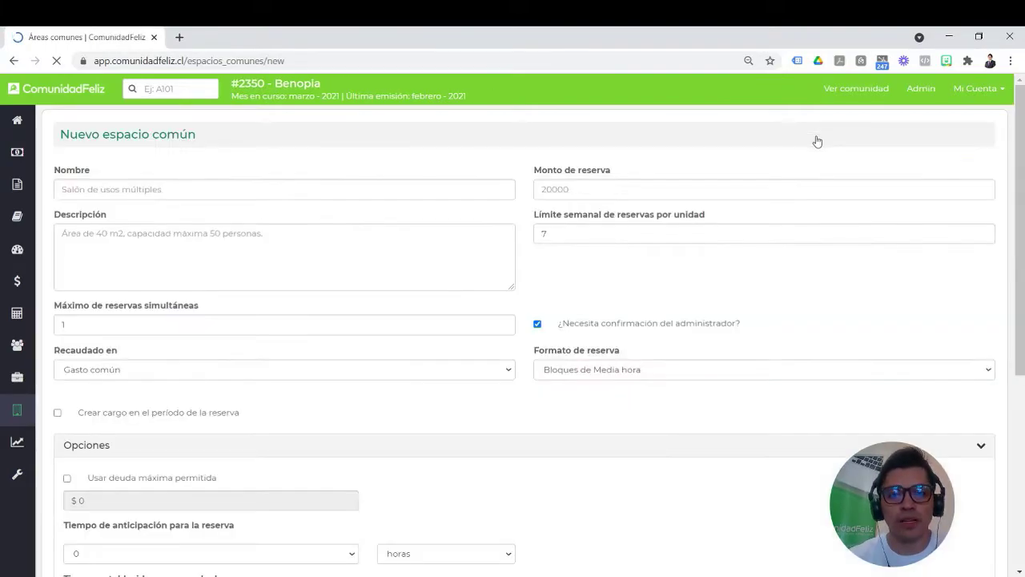
{"action": "left_click", "coordinate": [344, 193]}
{"action": "type", "text": "Auto de la Comunidad"}
{"action": "left_click", "coordinate": [355, 165]}
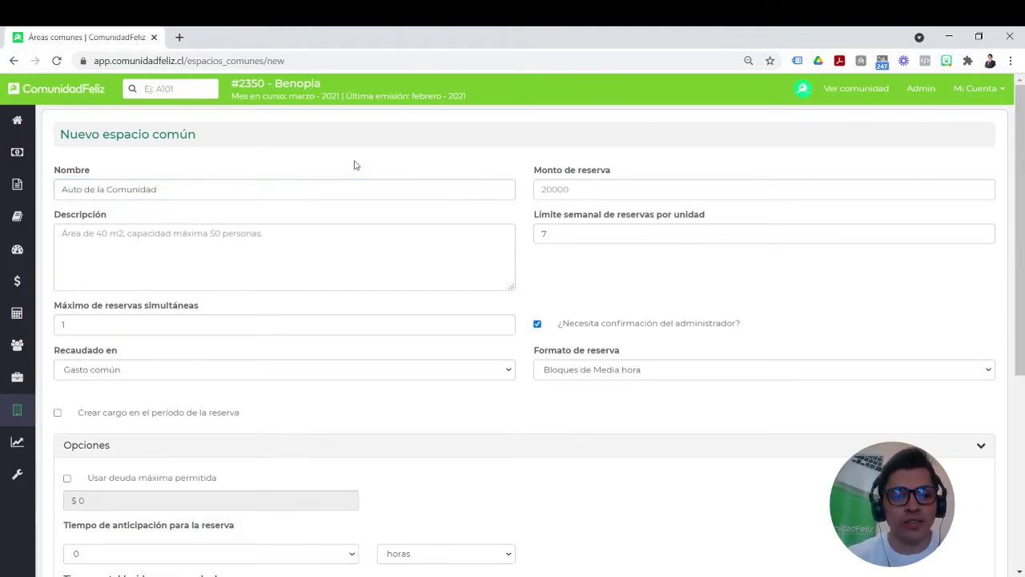
Step: Set the reservation amount (Monto de reserva) of the new space to $ 20.000
{"action": "left_click", "coordinate": [589, 188]}
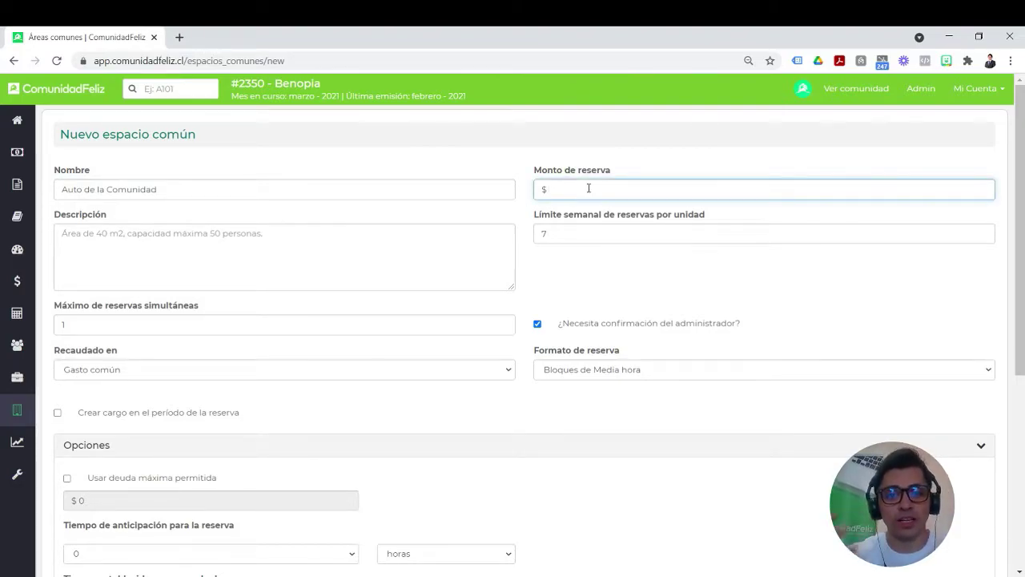
{"action": "type", "text": "200000"}
{"action": "left_click", "coordinate": [545, 268]}
{"action": "left_click", "coordinate": [566, 194]}
{"action": "type", "text": "20.000"}
{"action": "double_click", "coordinate": [581, 191]}
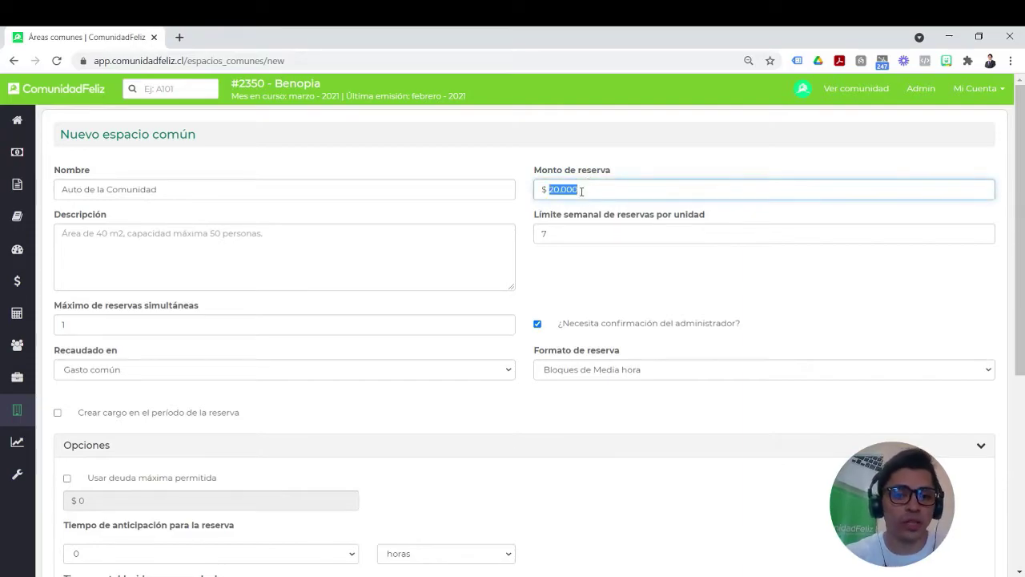
{"action": "left_click", "coordinate": [584, 191]}
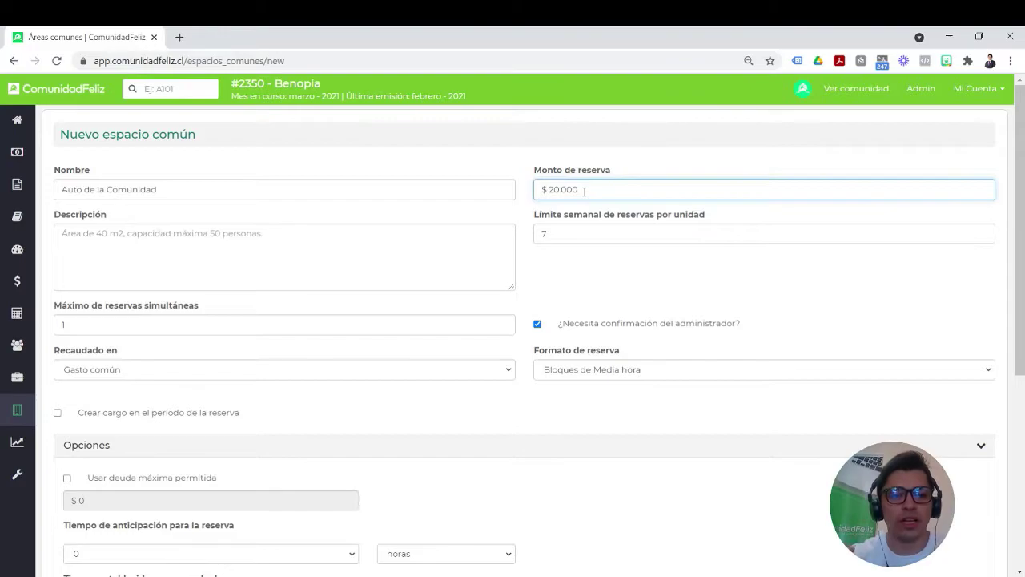
{"action": "triple_click", "coordinate": [549, 215]}
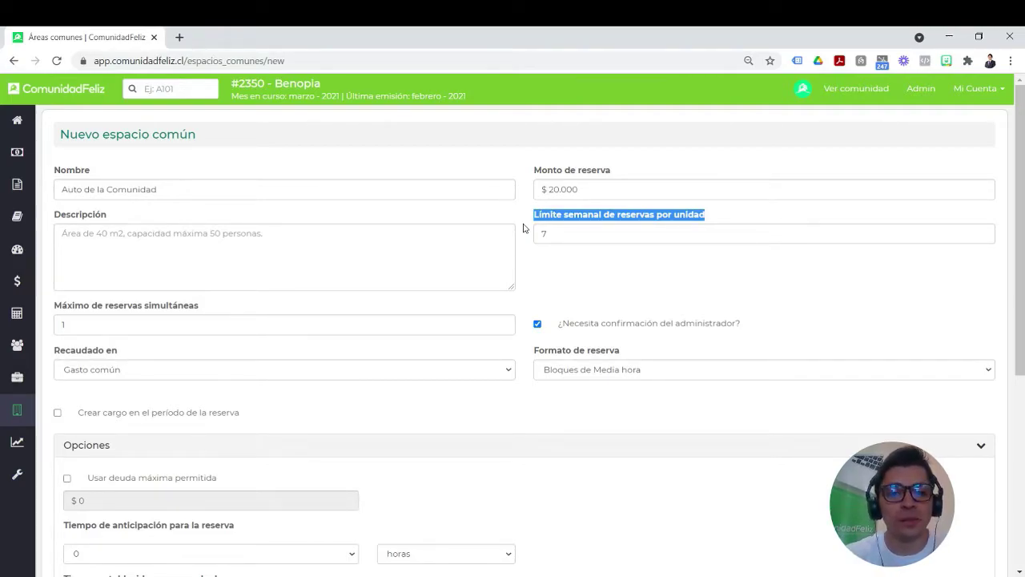
{"action": "triple_click", "coordinate": [157, 310]}
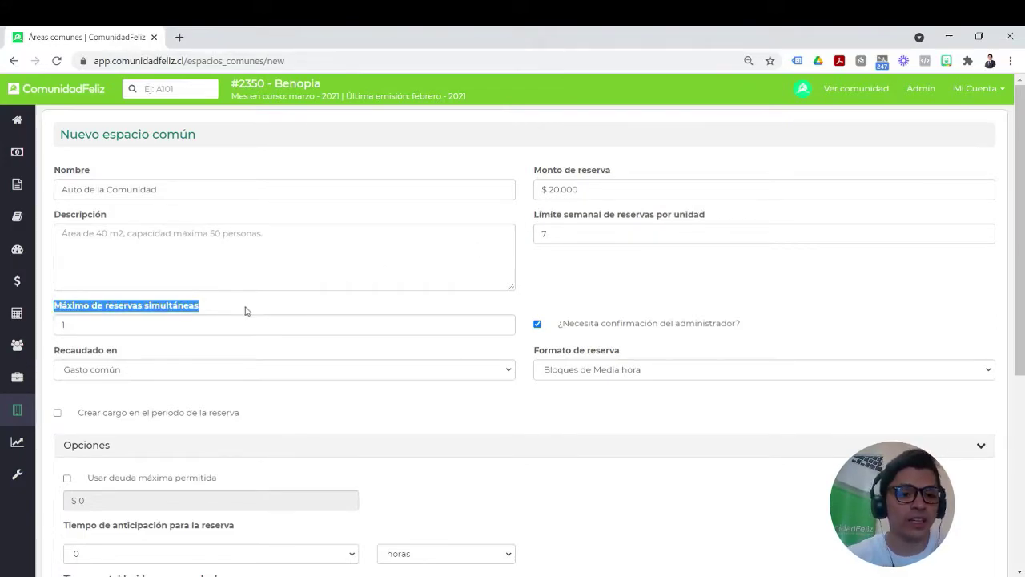
{"action": "left_click", "coordinate": [252, 350]}
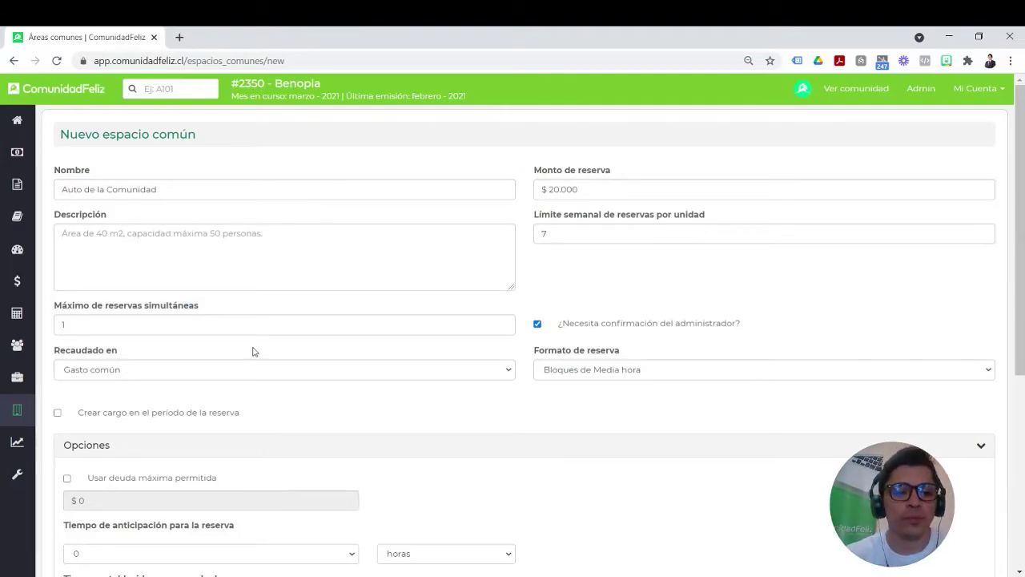
Step: Set the reservation charge to be collected in Fondo de Reserva
{"action": "scroll", "coordinate": [252, 351], "scroll_direction": "down", "scroll_amount": 1}
{"action": "left_click", "coordinate": [128, 298]}
{"action": "left_click", "coordinate": [138, 339]}
{"action": "left_click", "coordinate": [145, 310]}
{"action": "left_click", "coordinate": [145, 353]}
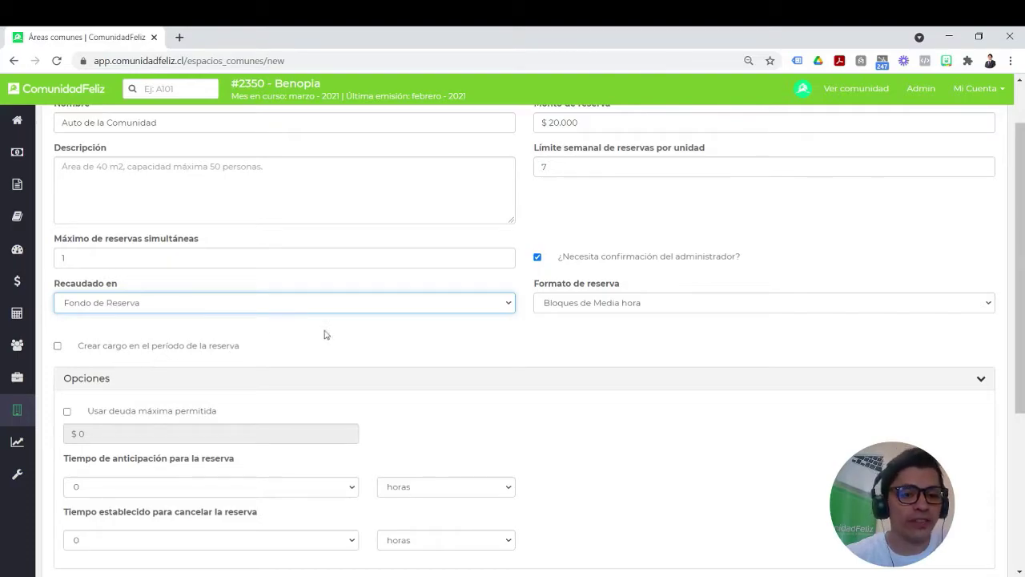
{"action": "left_click", "coordinate": [376, 348]}
Step: Try the reservation formats of 1 hora, 2 horas, Mañana, tarde y noche and Todo el día, and return to Bloques de Media hora
{"action": "left_click", "coordinate": [593, 310]}
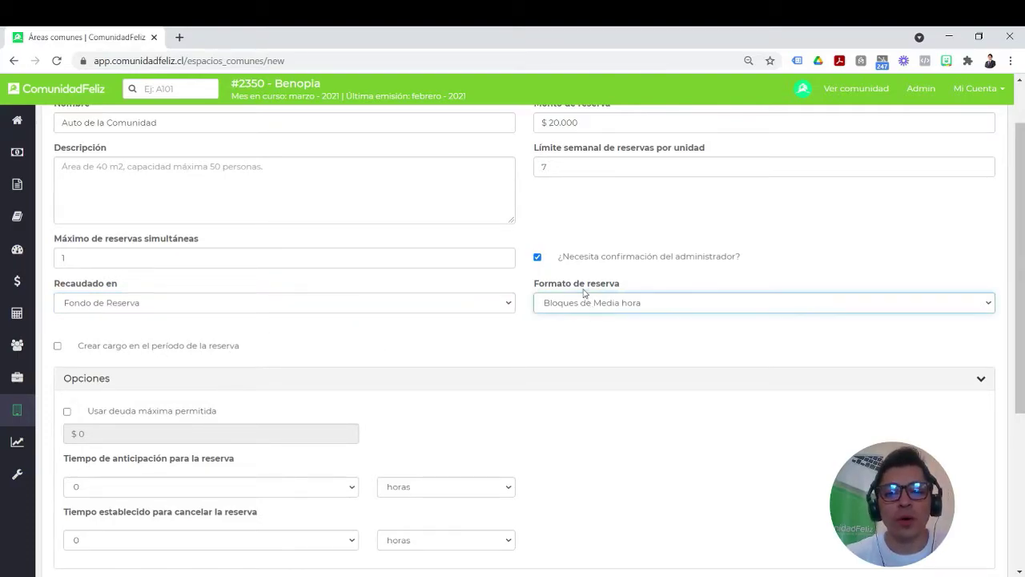
{"action": "left_click", "coordinate": [605, 334]}
{"action": "left_click", "coordinate": [615, 311]}
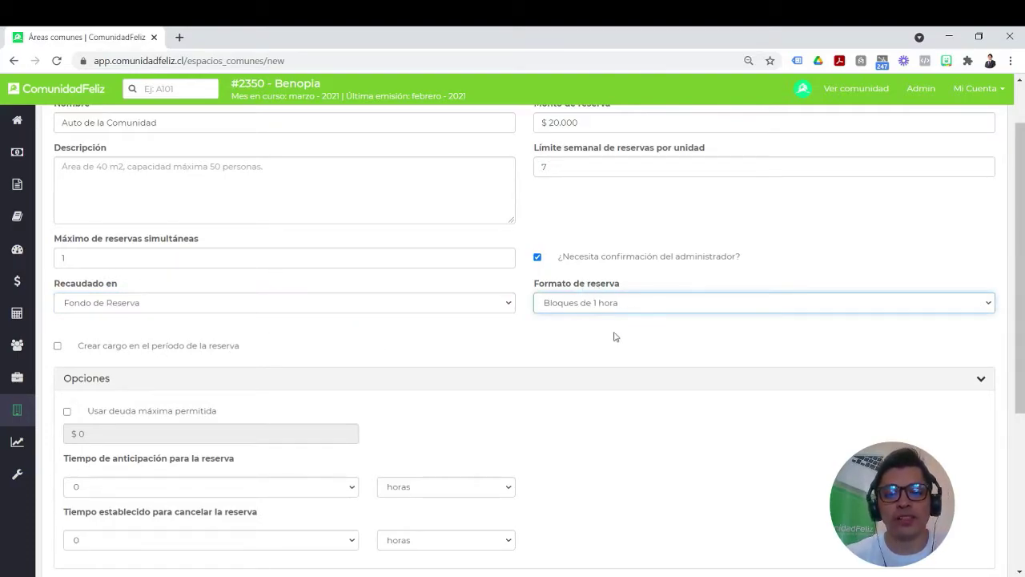
{"action": "left_click", "coordinate": [614, 342]}
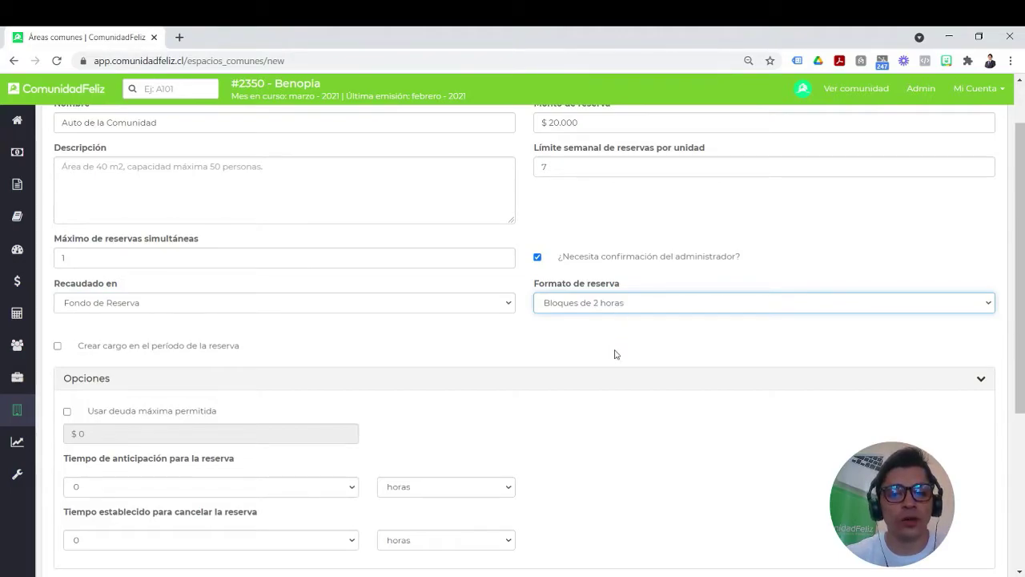
{"action": "left_click", "coordinate": [613, 303]}
{"action": "left_click", "coordinate": [615, 361]}
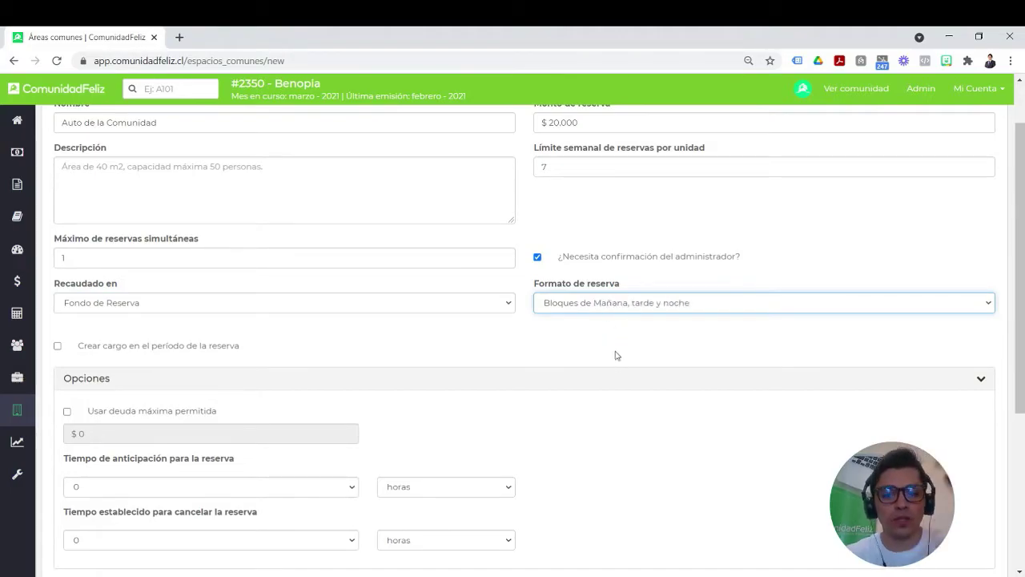
{"action": "left_click", "coordinate": [635, 304]}
{"action": "left_click", "coordinate": [613, 376]}
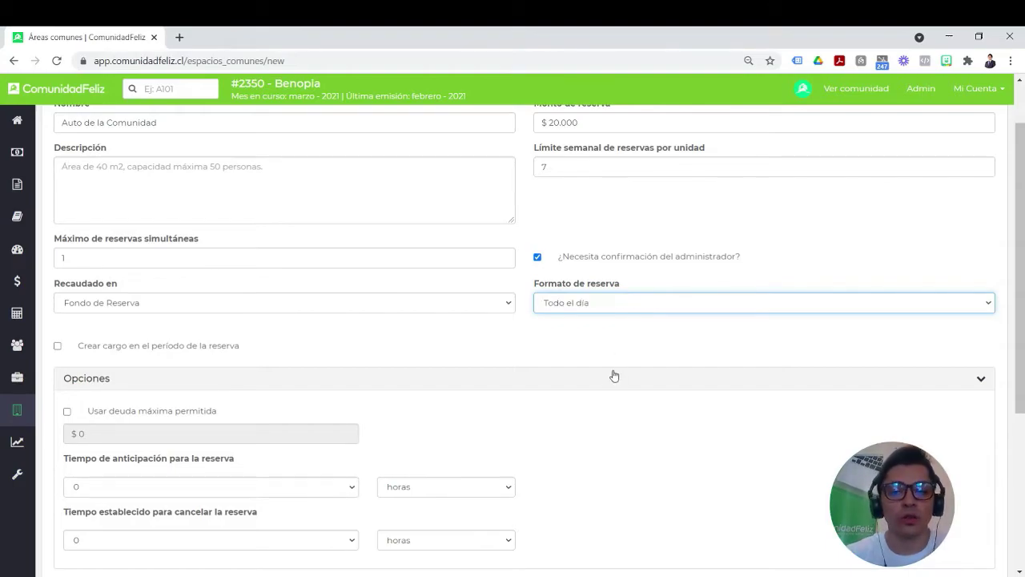
{"action": "left_click", "coordinate": [607, 305]}
{"action": "left_click", "coordinate": [606, 324]}
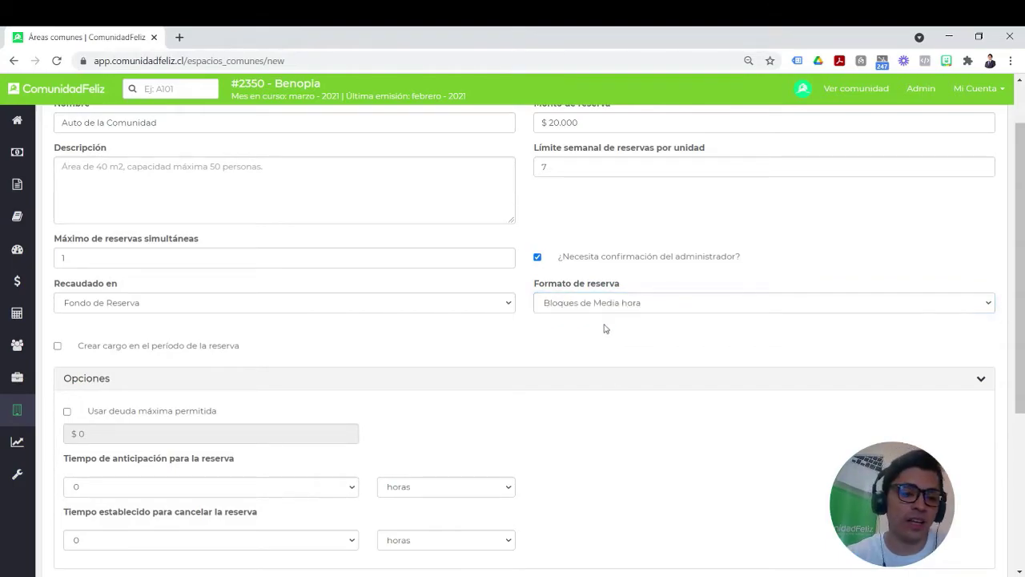
Step: Enable creating the charge in the reservation's period and disable it again
{"action": "scroll", "coordinate": [596, 337], "scroll_direction": "down", "scroll_amount": 2}
{"action": "left_click", "coordinate": [147, 215]}
{"action": "left_click_drag", "start_coordinate": [81, 216], "coordinate": [238, 225]}
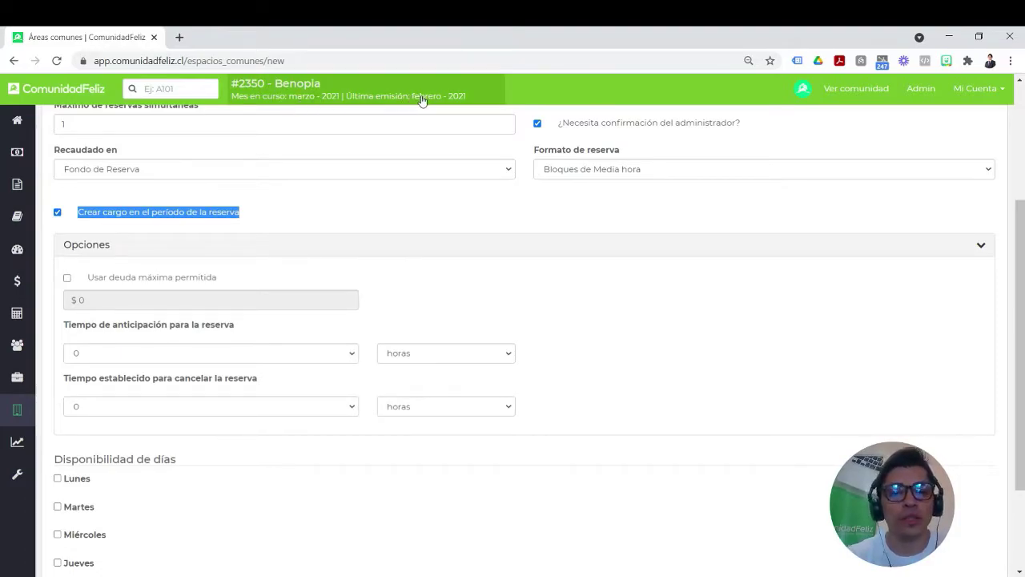
{"action": "left_click", "coordinate": [175, 230]}
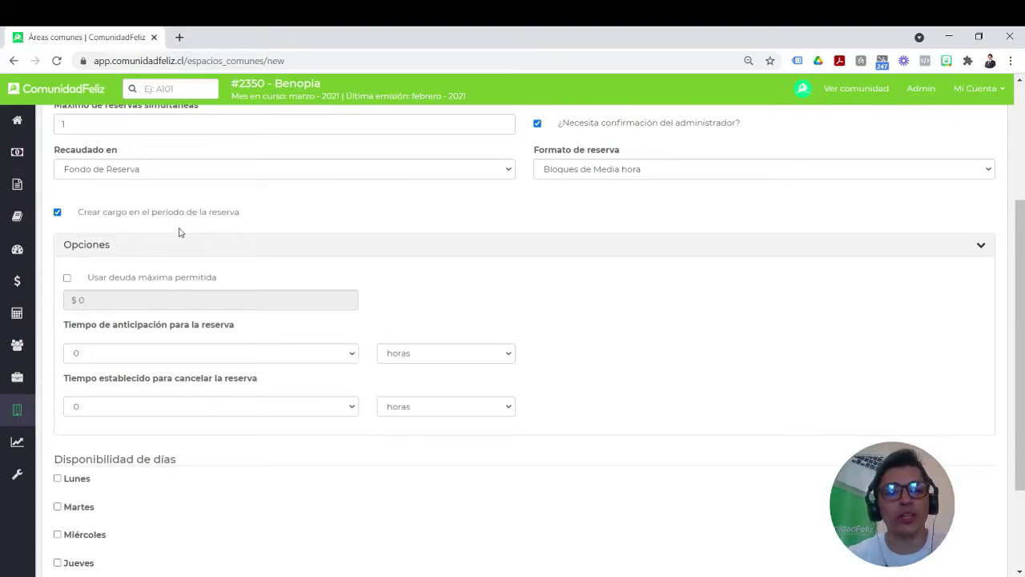
{"action": "left_click", "coordinate": [90, 210]}
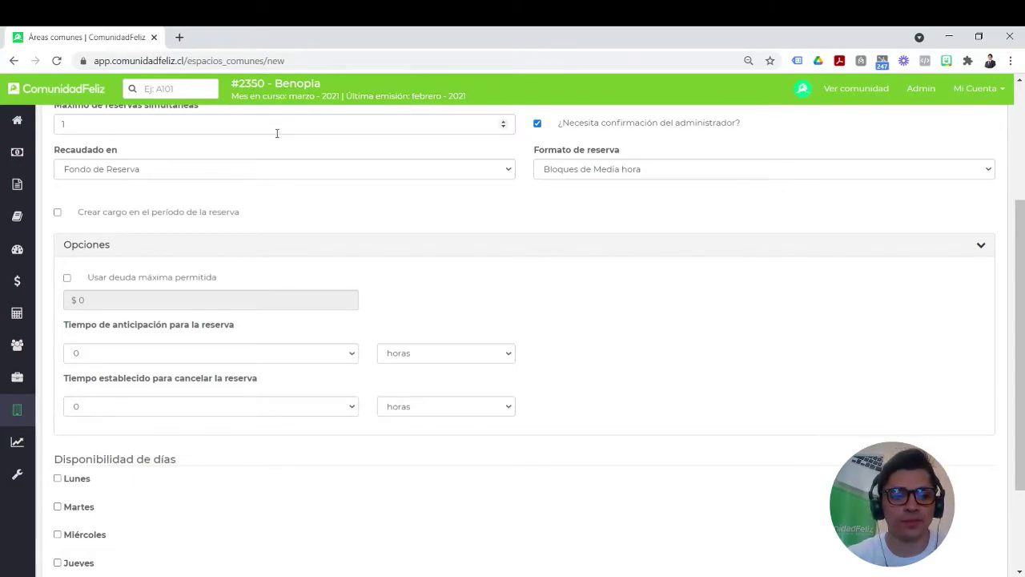
Step: Try the maximum allowed debt option with $ 1.000 and disable it again
{"action": "left_click", "coordinate": [99, 211]}
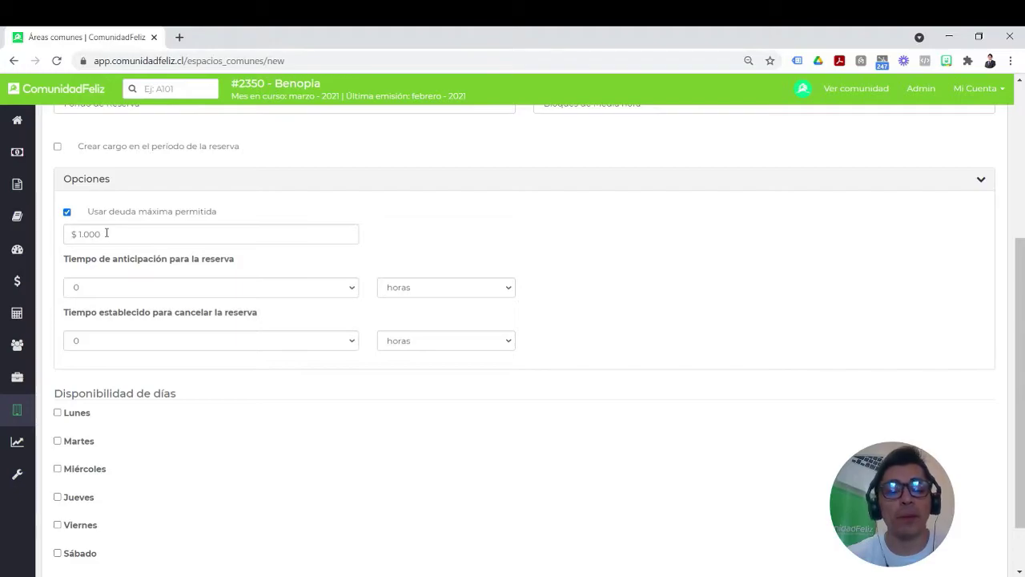
{"action": "double_click", "coordinate": [106, 232]}
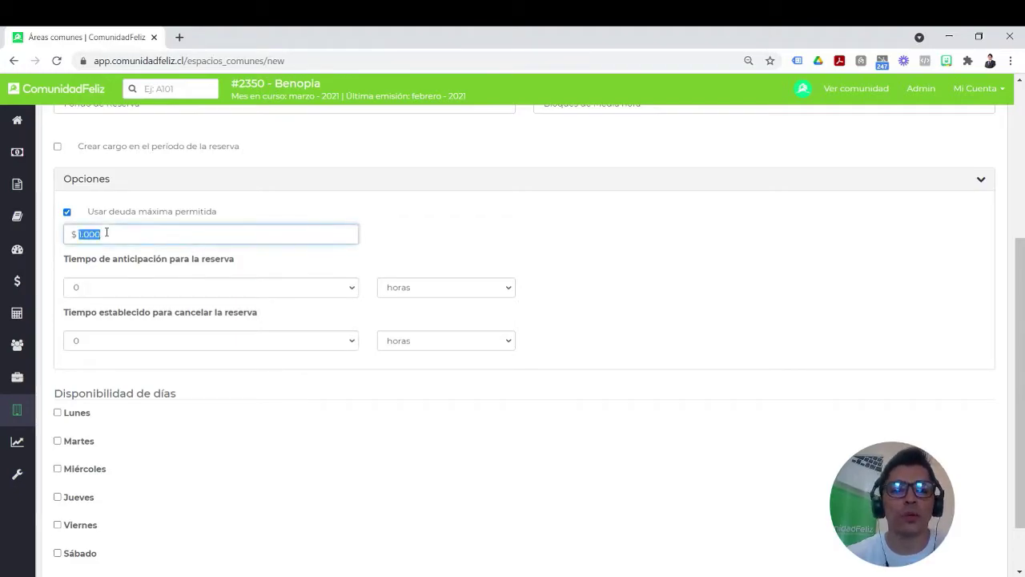
{"action": "left_click", "coordinate": [362, 235]}
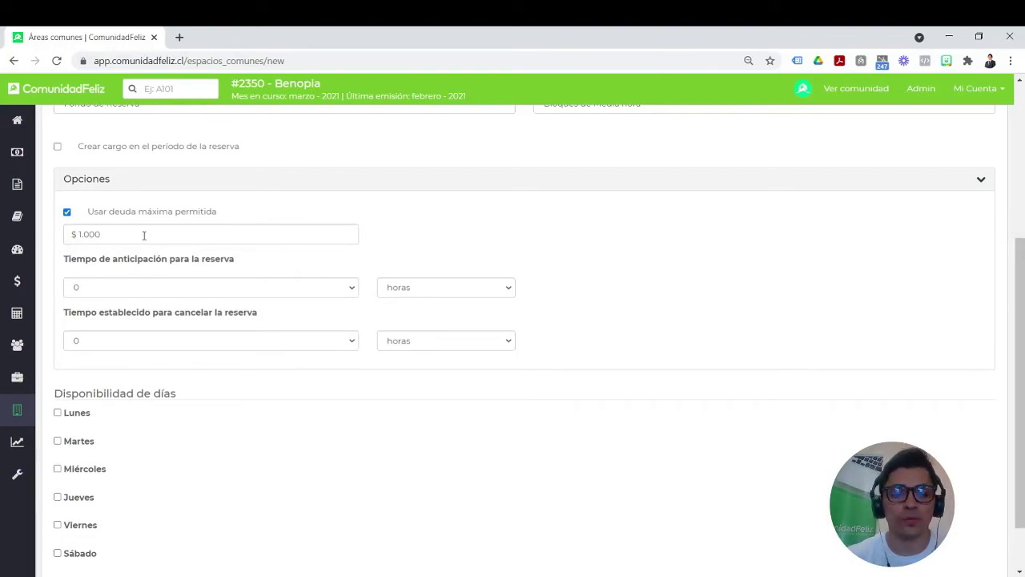
{"action": "left_click", "coordinate": [68, 212]}
Step: Set the advance time required for a reservation to 5 días
{"action": "scroll", "coordinate": [120, 220], "scroll_direction": "down", "scroll_amount": 1}
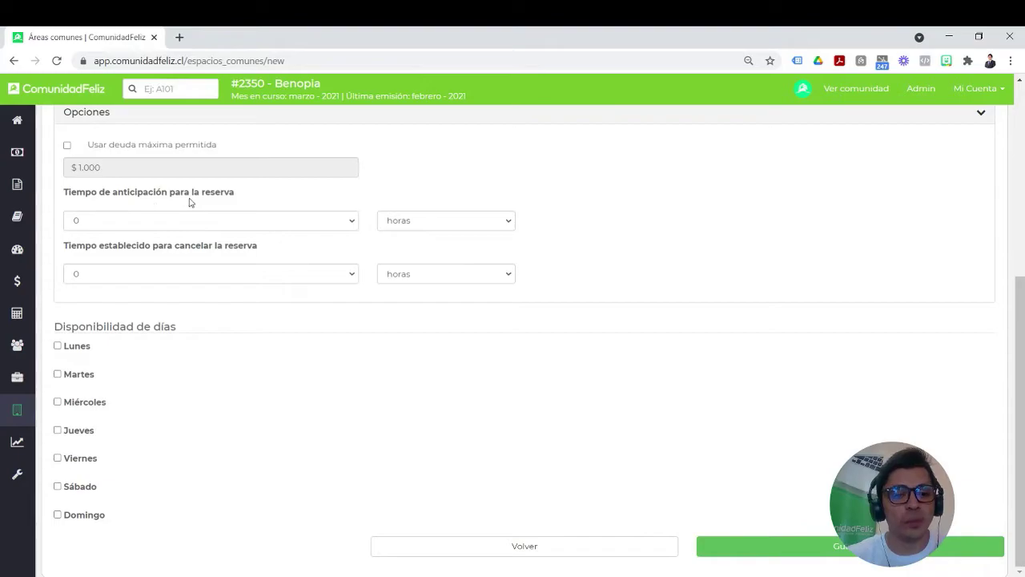
{"action": "left_click", "coordinate": [203, 224]}
{"action": "key", "text": "5"}
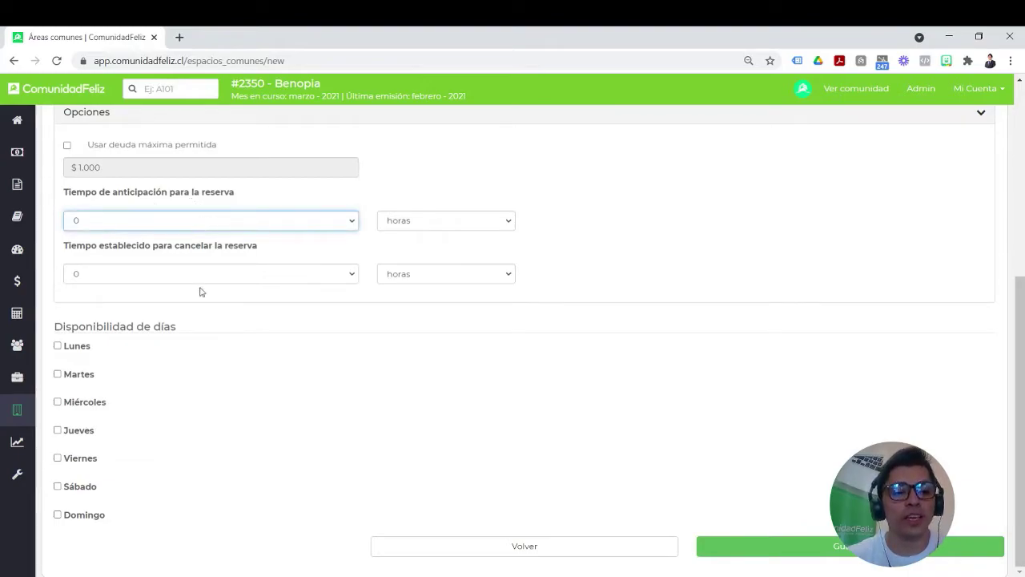
{"action": "key", "text": "Tab"}
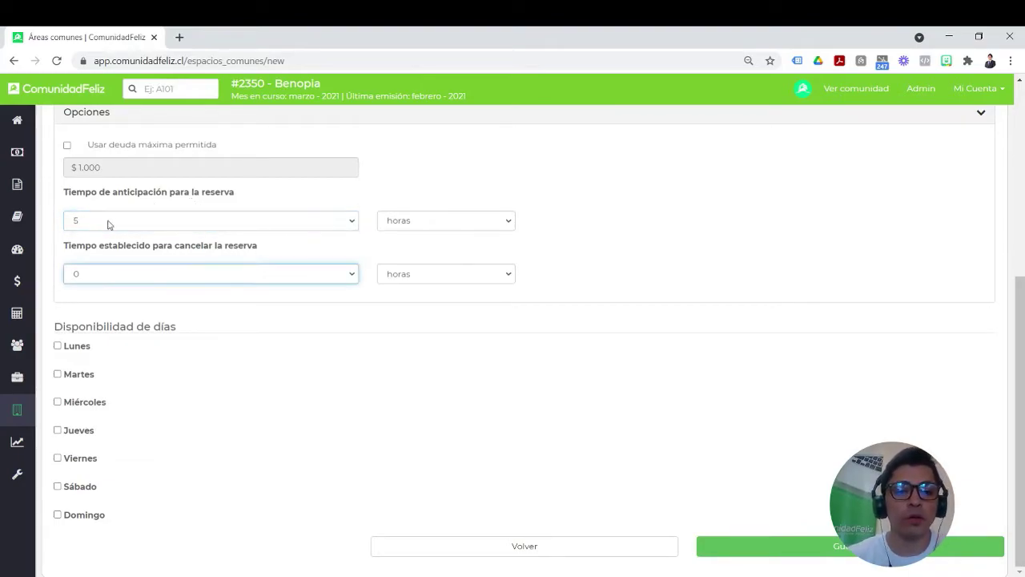
{"action": "left_click", "coordinate": [413, 228]}
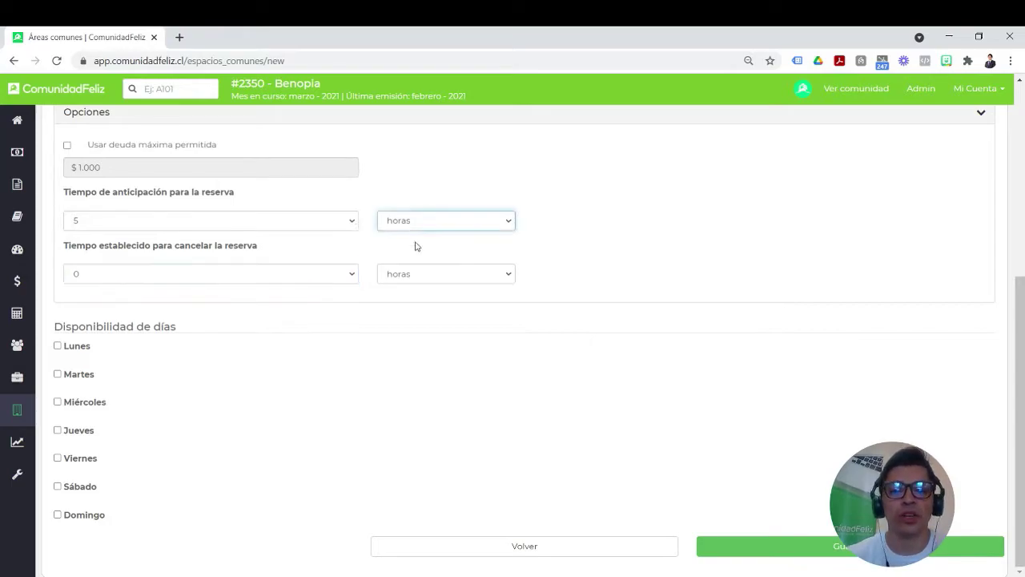
{"action": "left_click", "coordinate": [419, 249]}
Step: Change the advance time for reservations to 1 and reset it to 0 días
{"action": "left_click", "coordinate": [337, 222]}
{"action": "key", "text": "1"}
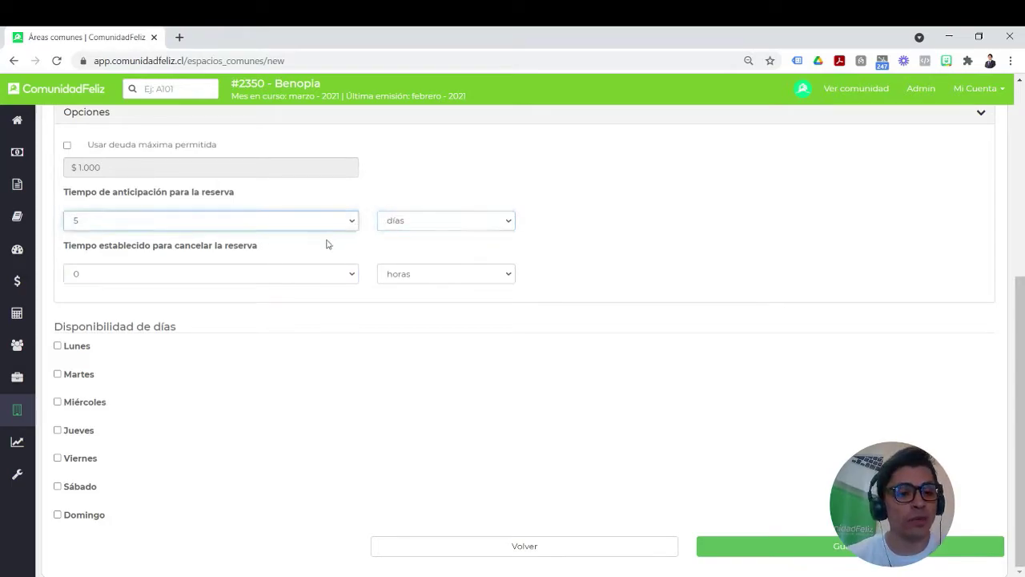
{"action": "left_click", "coordinate": [373, 239]}
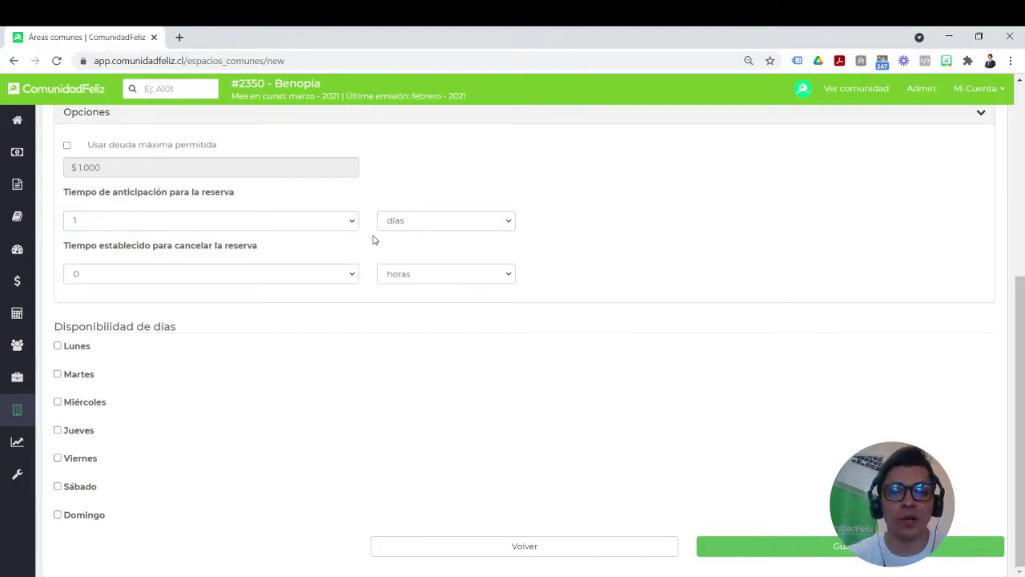
{"action": "left_click", "coordinate": [327, 221]}
{"action": "left_click", "coordinate": [317, 238]}
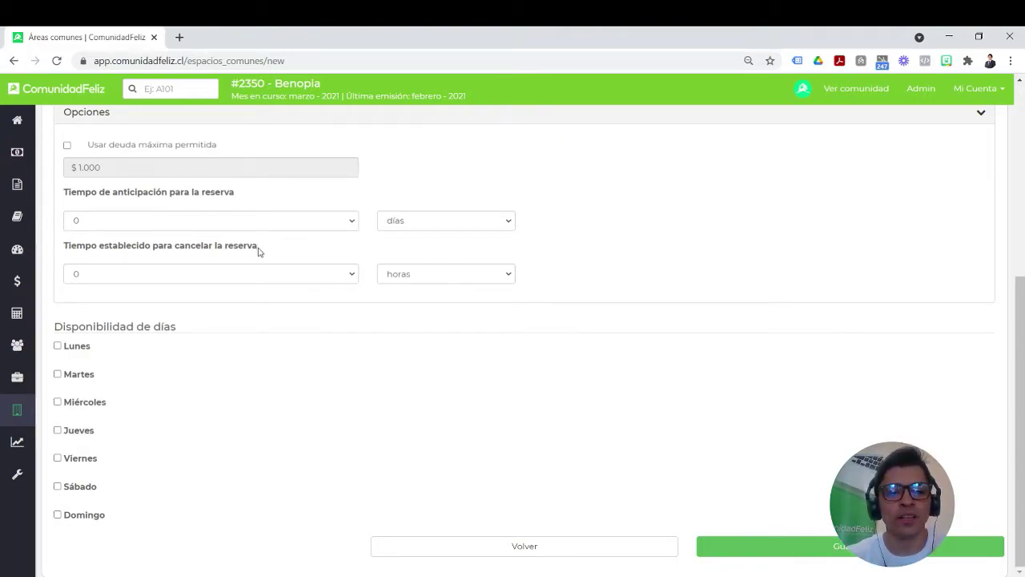
Step: Set the time allowed for cancelling a reservation to 2 horas
{"action": "triple_click", "coordinate": [122, 245]}
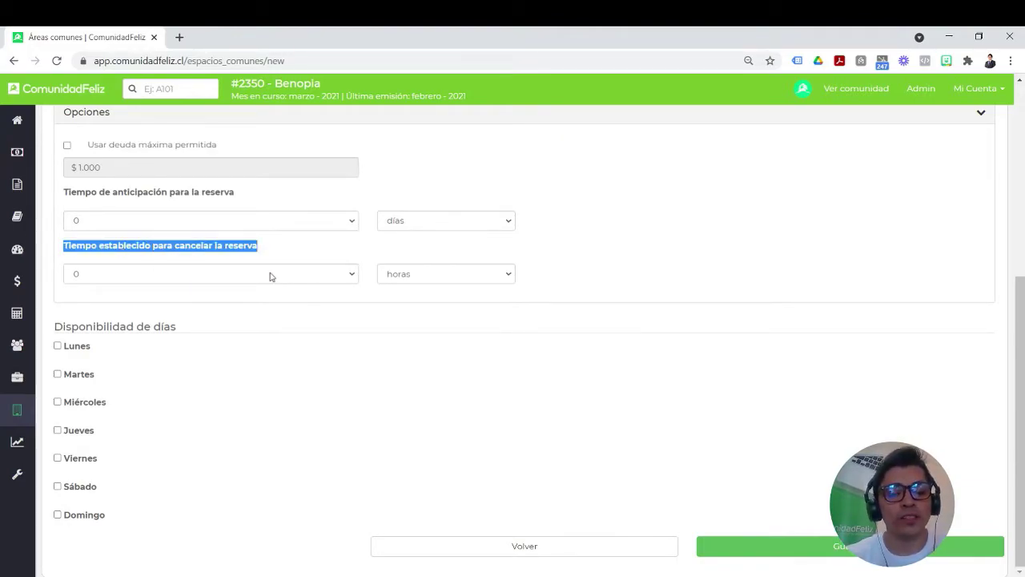
{"action": "left_click", "coordinate": [80, 281]}
{"action": "key", "text": "2"}
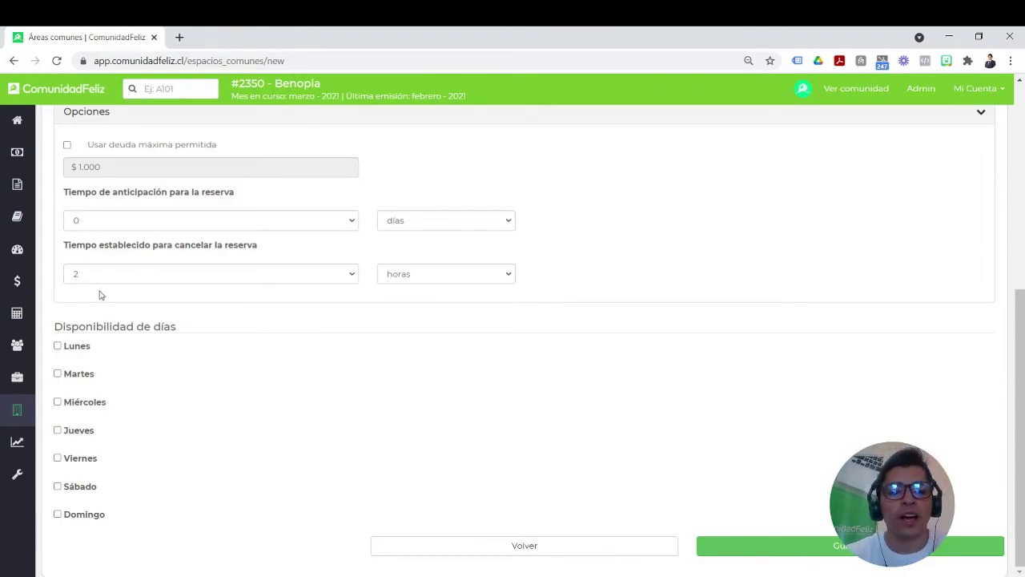
Step: Make the space available on Lunes, Martes, Miércoles, Jueves and Viernes with the default hours of 08:00 to 23:00
{"action": "left_click", "coordinate": [57, 345]}
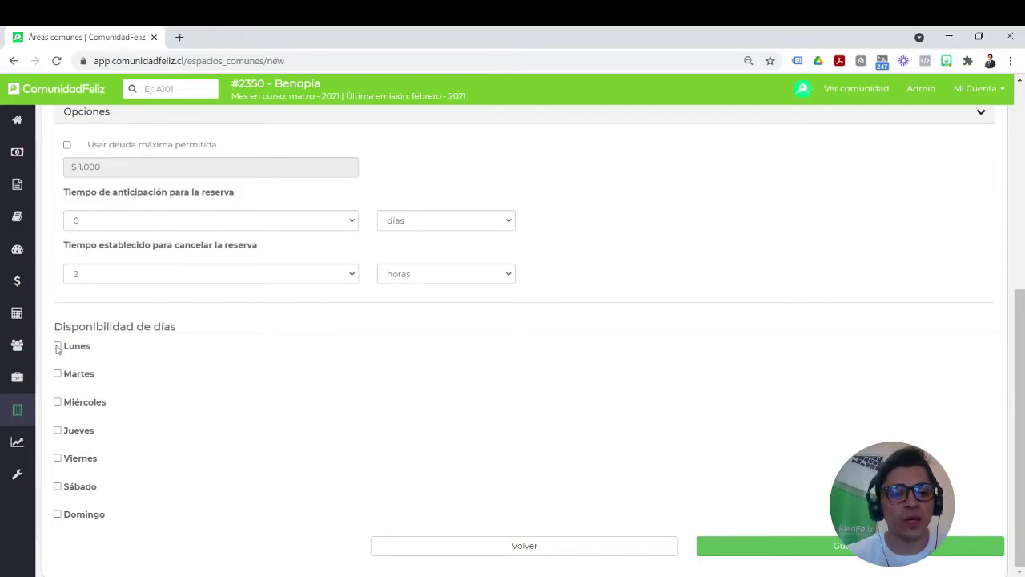
{"action": "scroll", "coordinate": [58, 358], "scroll_direction": "down", "scroll_amount": 1}
{"action": "left_click", "coordinate": [57, 373]}
{"action": "scroll", "coordinate": [59, 397], "scroll_direction": "down", "scroll_amount": 1}
{"action": "left_click", "coordinate": [57, 400]}
{"action": "scroll", "coordinate": [58, 408], "scroll_direction": "down", "scroll_amount": 1}
{"action": "left_click", "coordinate": [57, 430]}
{"action": "scroll", "coordinate": [59, 437], "scroll_direction": "down", "scroll_amount": 1}
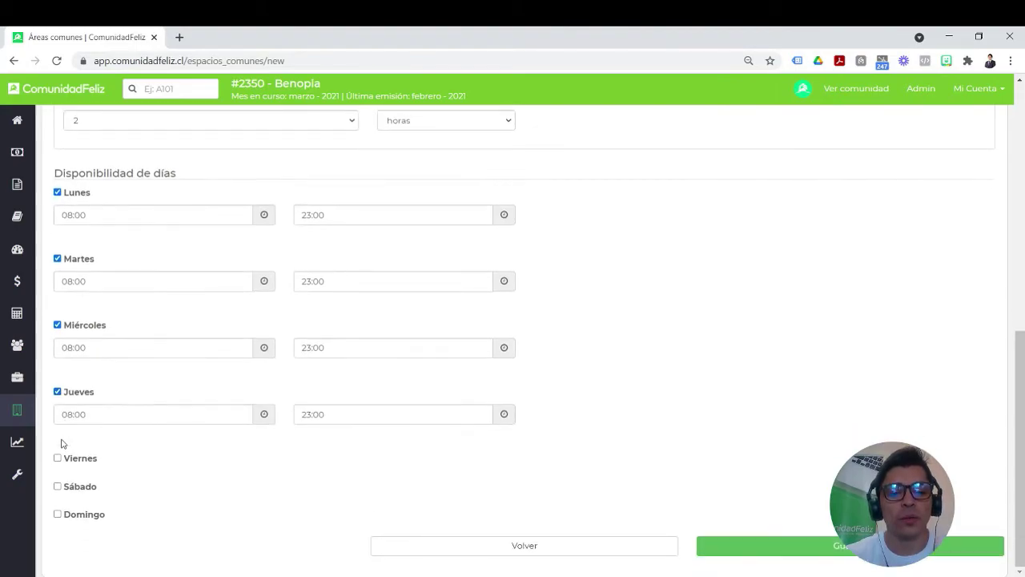
{"action": "left_click", "coordinate": [57, 458]}
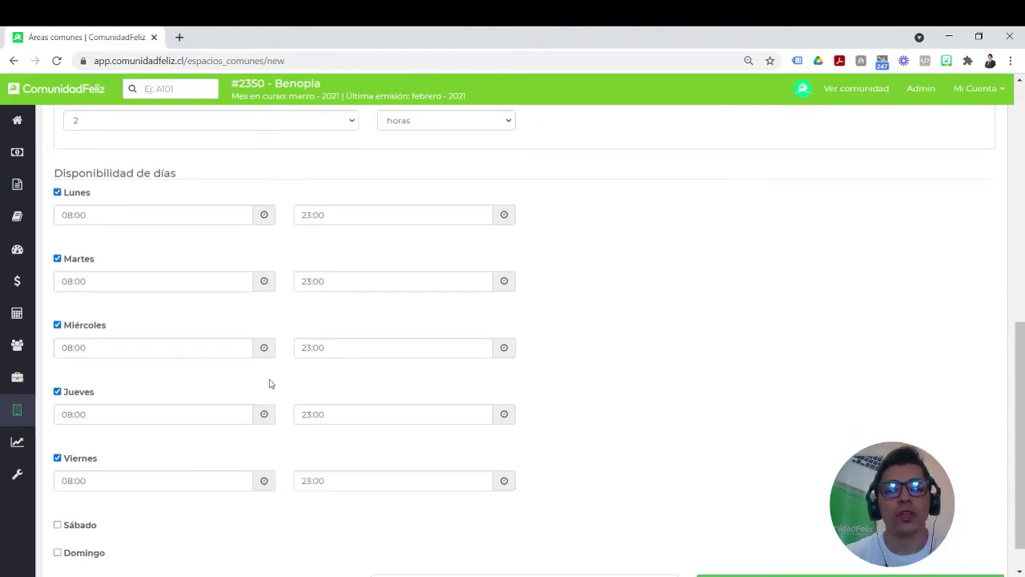
{"action": "scroll", "coordinate": [279, 350], "scroll_direction": "up", "scroll_amount": 2}
{"action": "scroll", "coordinate": [279, 350], "scroll_direction": "up", "scroll_amount": 10}
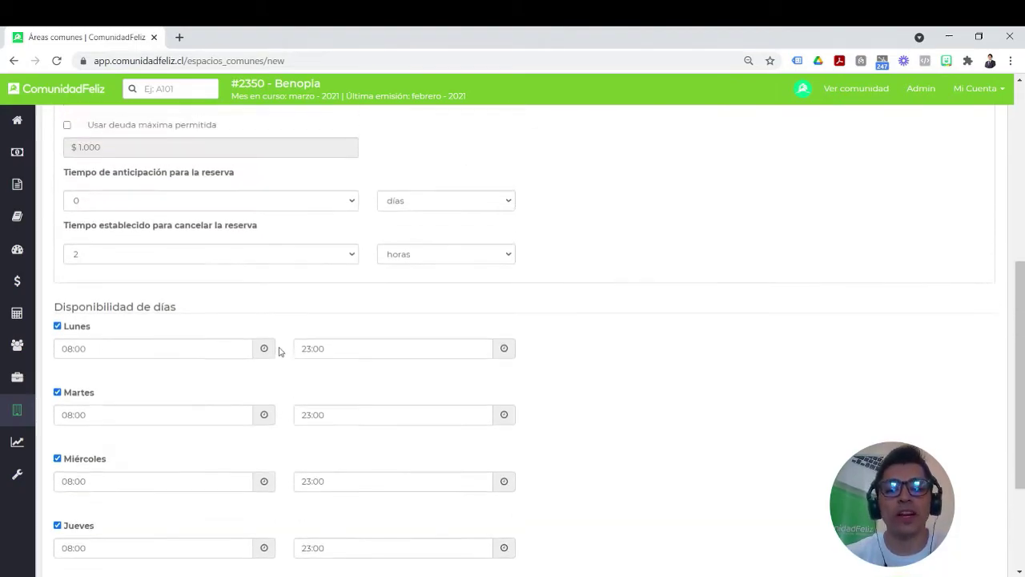
{"action": "left_click", "coordinate": [626, 411]}
{"action": "key", "text": "Down"}
{"action": "key", "text": "Down"}
{"action": "key", "text": "Down"}
{"action": "scroll", "coordinate": [632, 459], "scroll_direction": "down", "scroll_amount": 2}
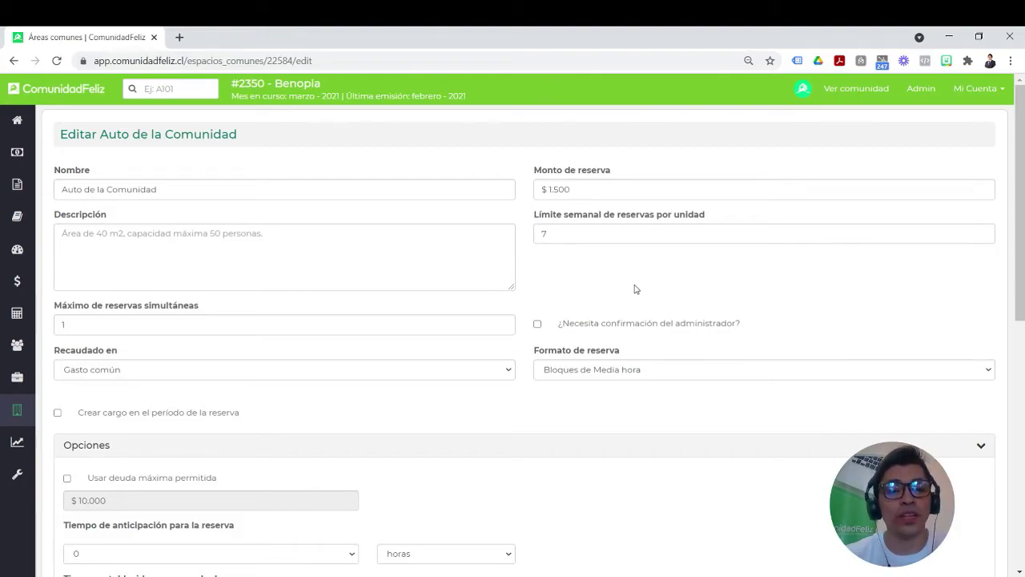
Step: Switch the administrator confirmation requirement for Auto de la Comunidad on and back off
{"action": "left_click", "coordinate": [608, 328]}
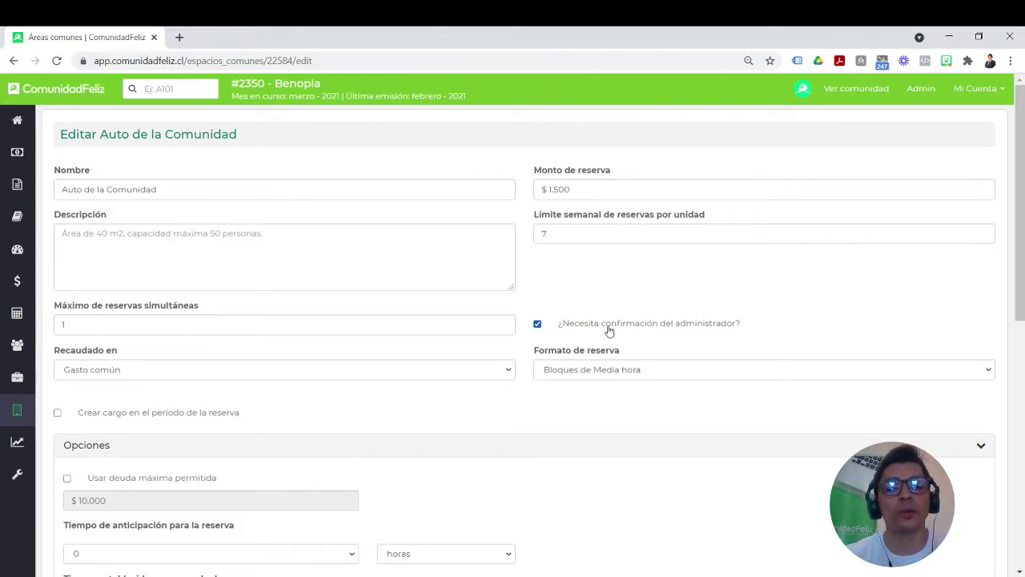
{"action": "left_click", "coordinate": [609, 328]}
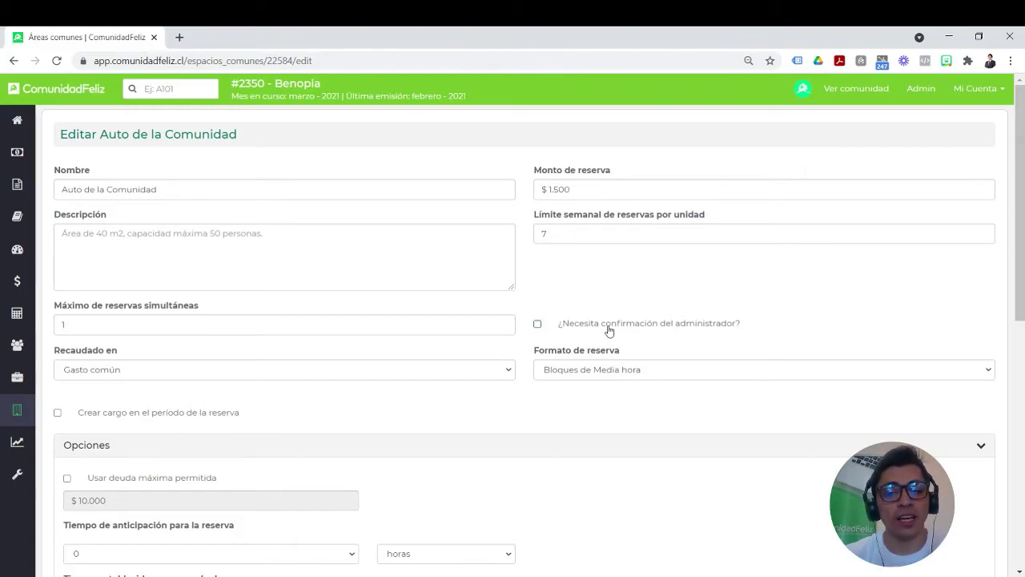
{"action": "left_click", "coordinate": [608, 329]}
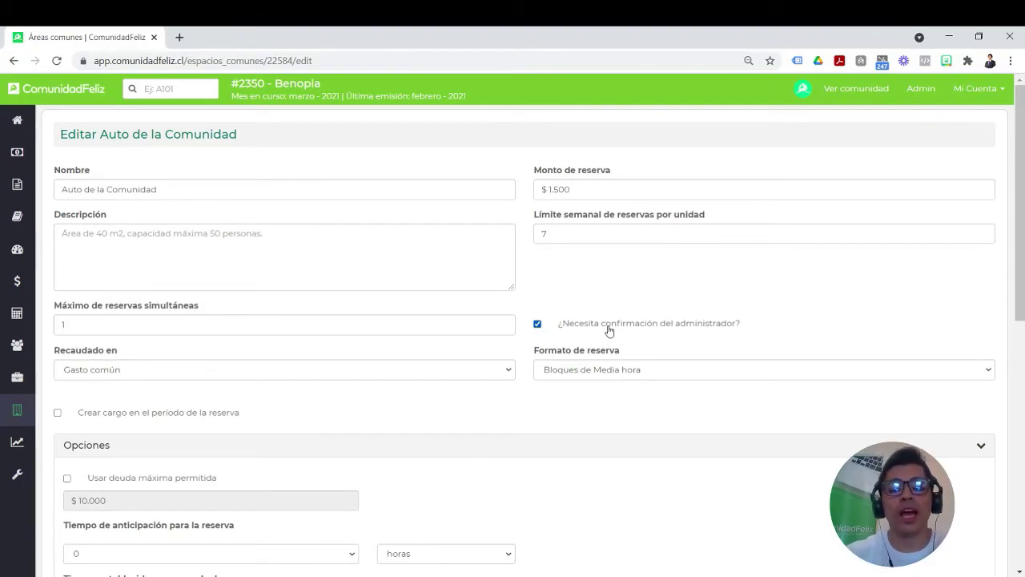
{"action": "left_click", "coordinate": [609, 328]}
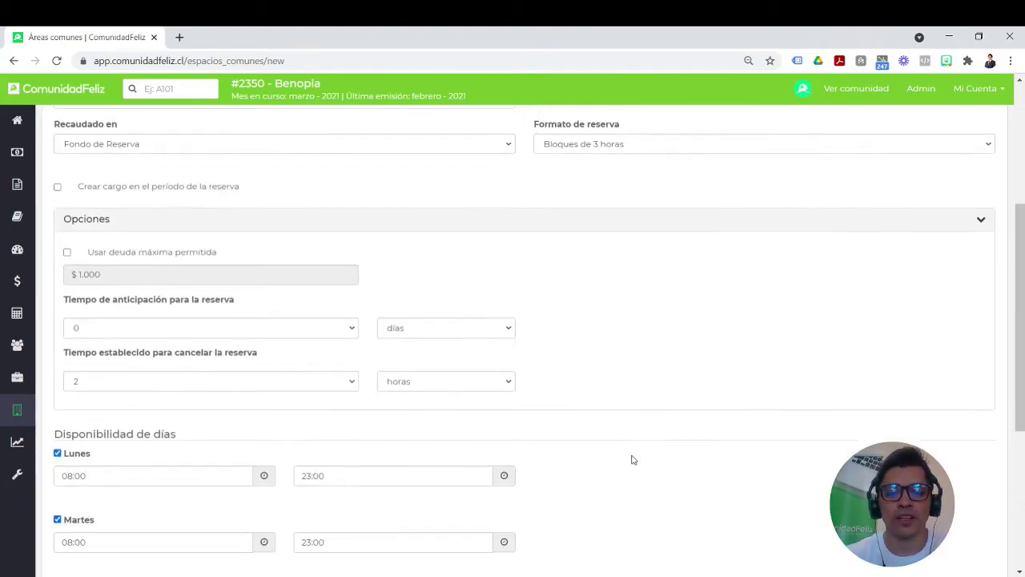
Step: Open the Auto de la Comunidad space, review its April 2021 calendar and start scheduling a use
{"action": "scroll", "coordinate": [632, 457], "scroll_direction": "down", "scroll_amount": 1}
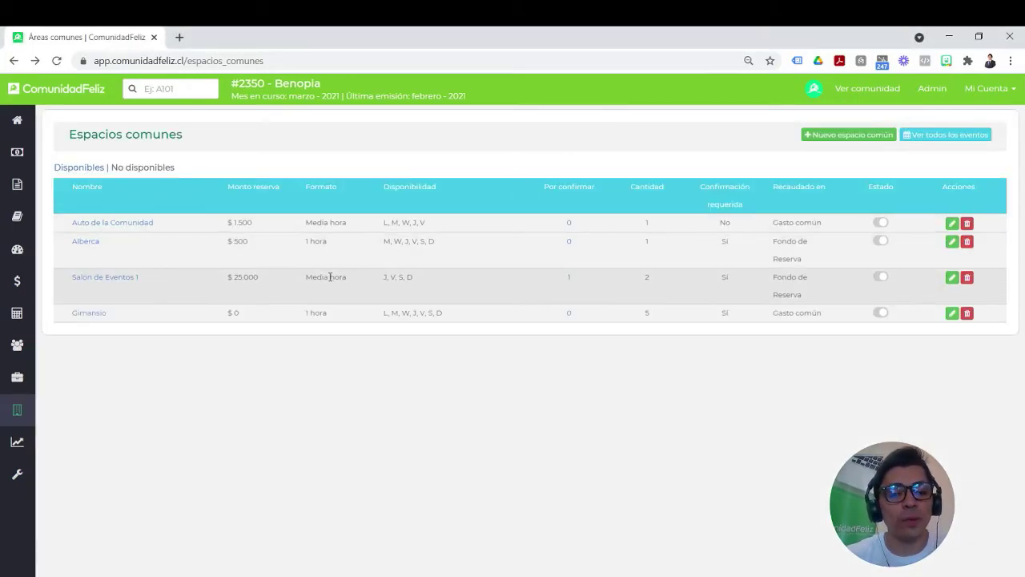
{"action": "left_click", "coordinate": [145, 225]}
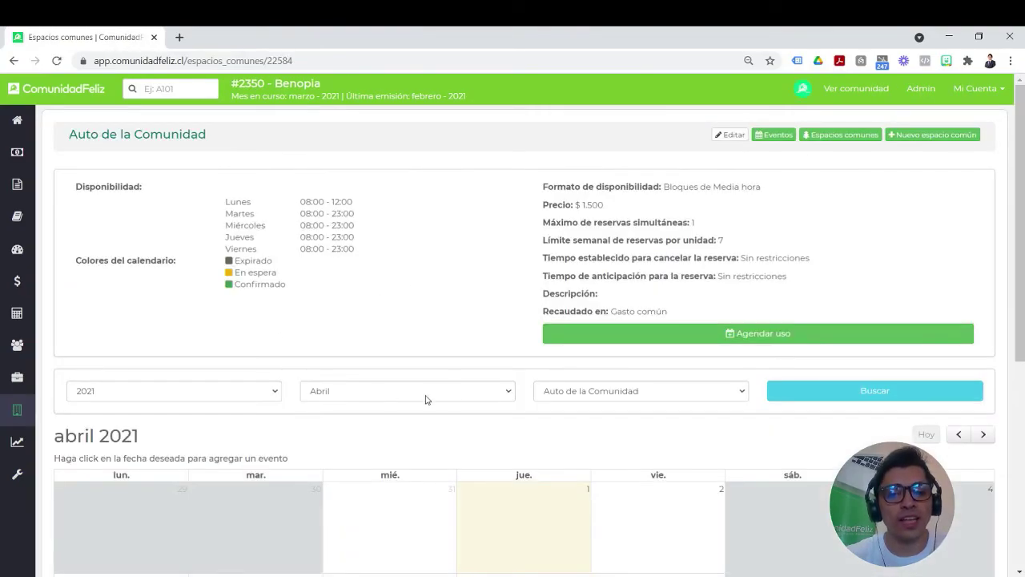
{"action": "scroll", "coordinate": [454, 392], "scroll_direction": "down", "scroll_amount": 1}
{"action": "scroll", "coordinate": [456, 389], "scroll_direction": "down", "scroll_amount": 3}
{"action": "scroll", "coordinate": [456, 390], "scroll_direction": "up", "scroll_amount": 3}
{"action": "left_click", "coordinate": [686, 275]}
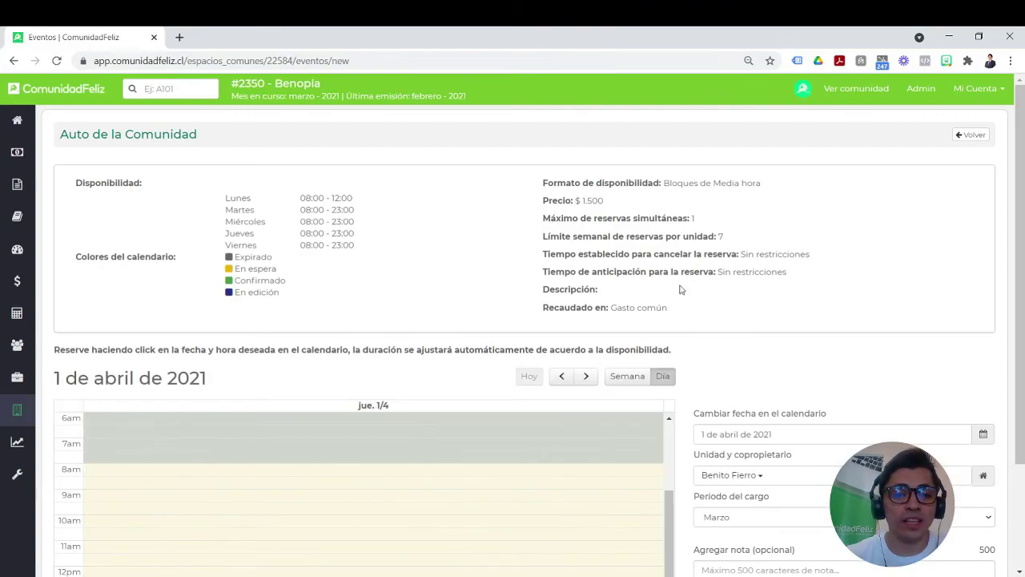
Step: Examine the unit and co-owner choices and the optional note of the reservation form, and the space's April 2021 calendar
{"action": "scroll", "coordinate": [700, 320], "scroll_direction": "down", "scroll_amount": 2}
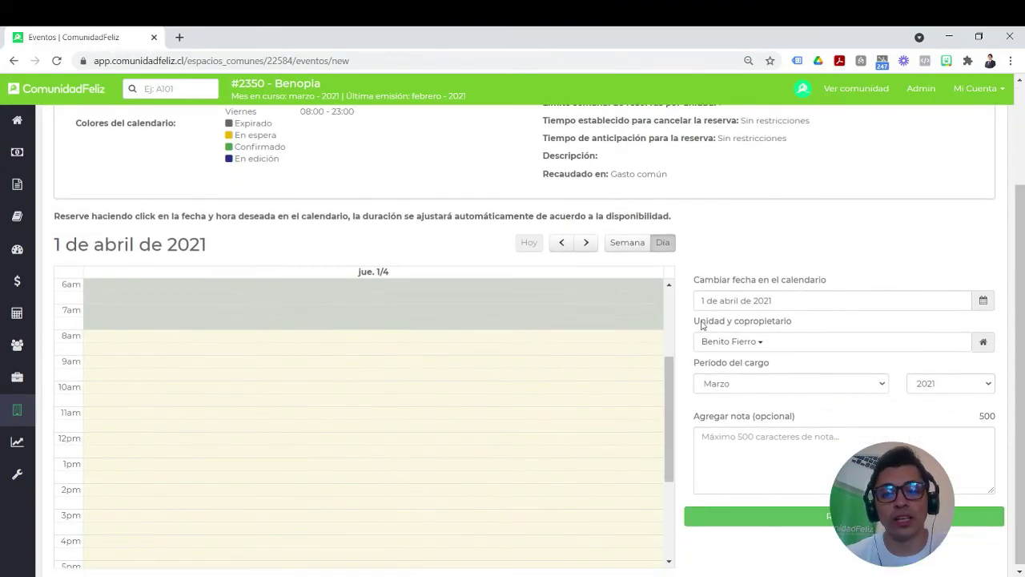
{"action": "left_click", "coordinate": [707, 345]}
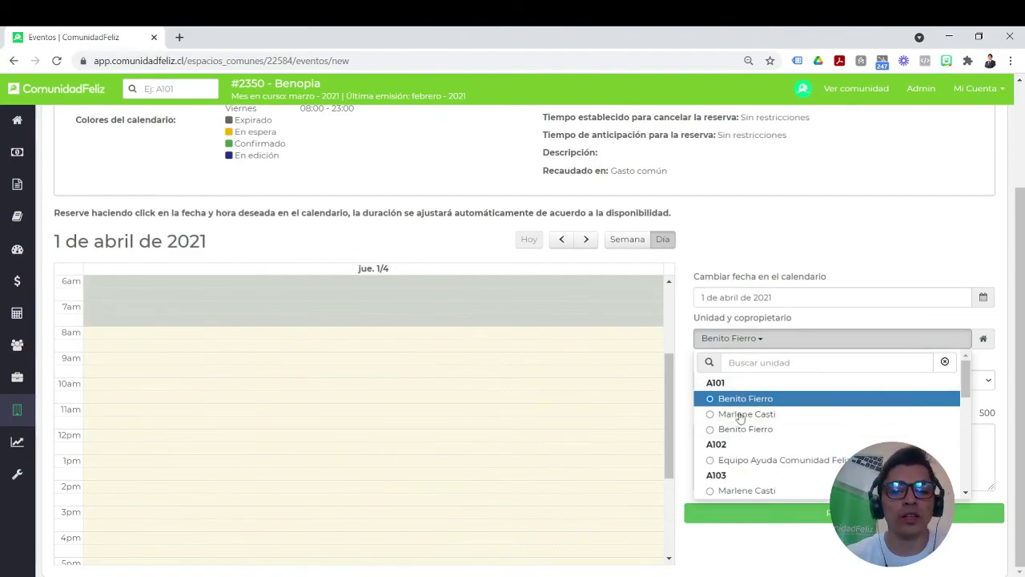
{"action": "left_click", "coordinate": [737, 453]}
{"action": "left_click", "coordinate": [764, 459]}
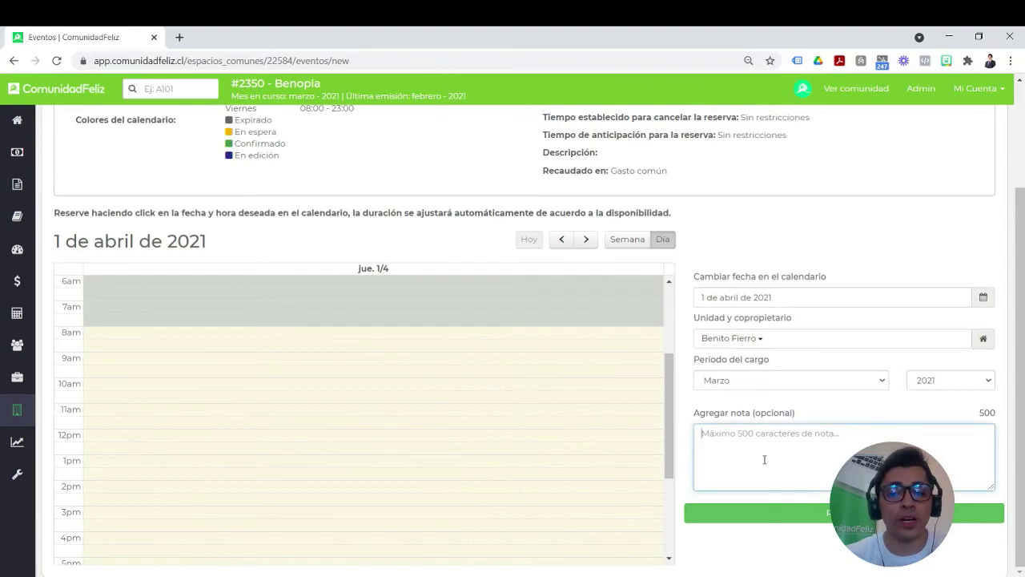
{"action": "scroll", "coordinate": [650, 500], "scroll_direction": "down", "scroll_amount": 5}
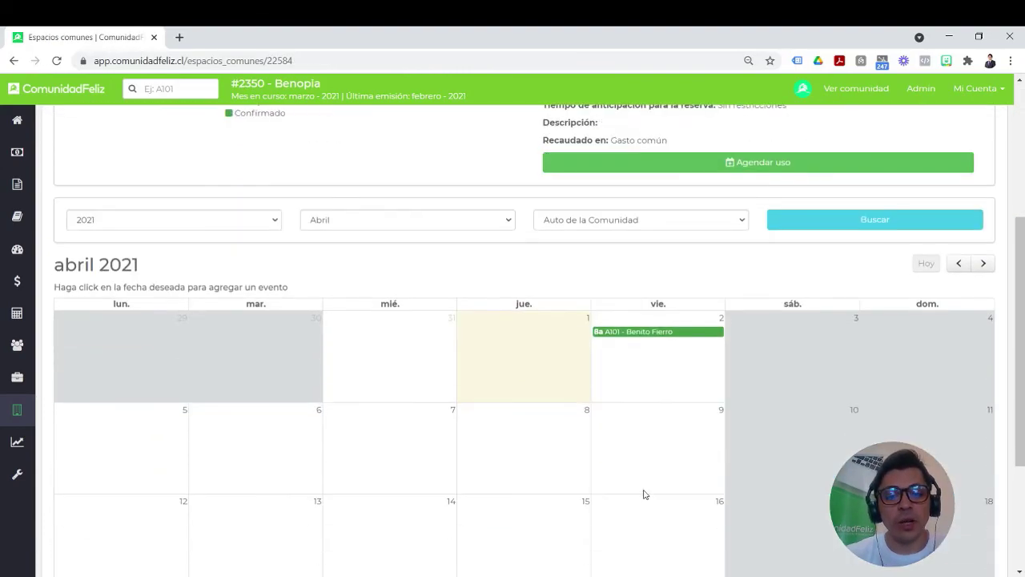